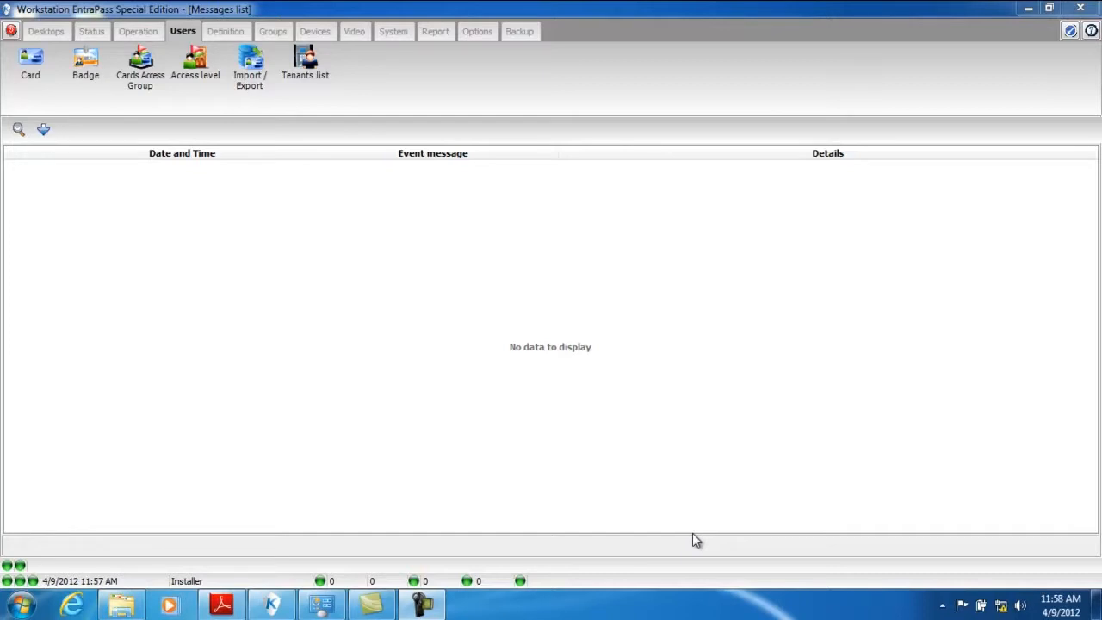
pyautogui.click(30, 69)
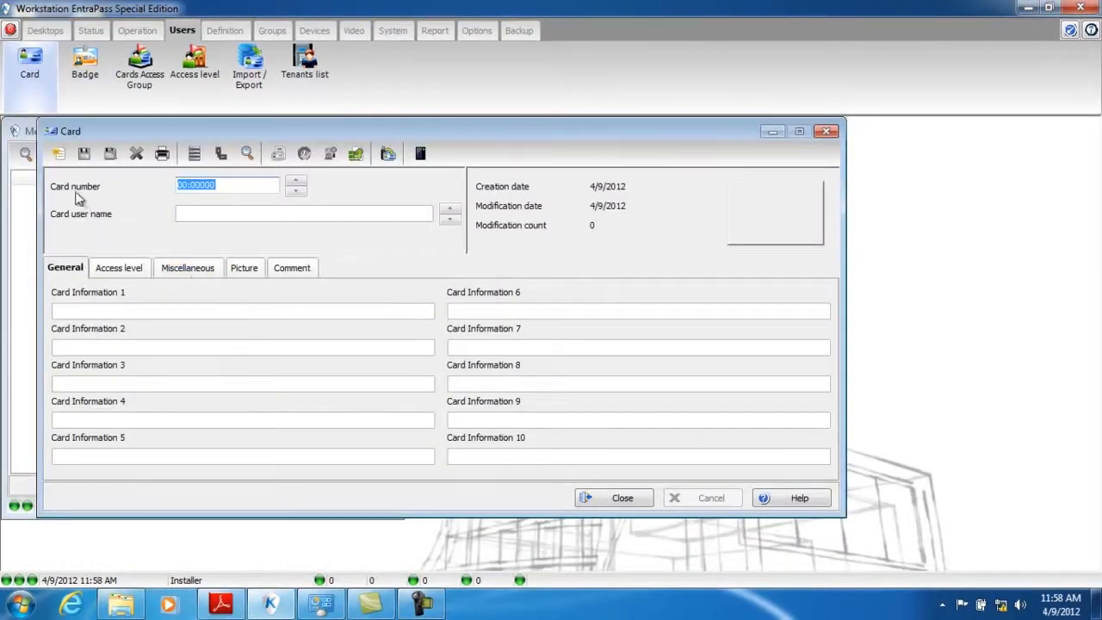
pyautogui.moveTo(277, 138); pyautogui.dragTo(665, 140)
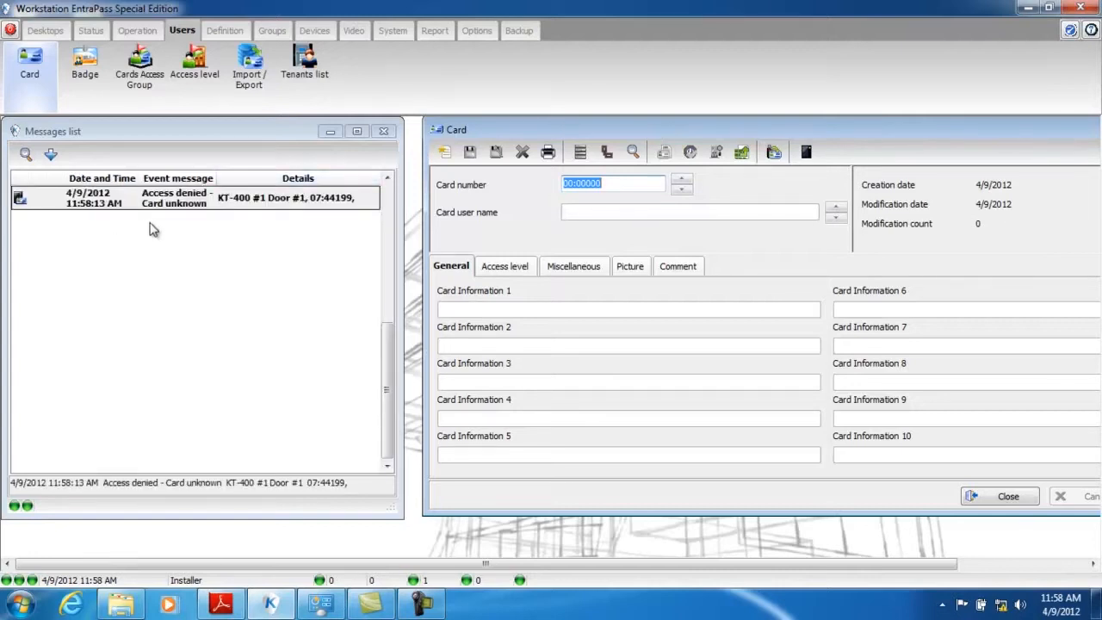
pyautogui.moveTo(1027, 133); pyautogui.dragTo(793, 139)
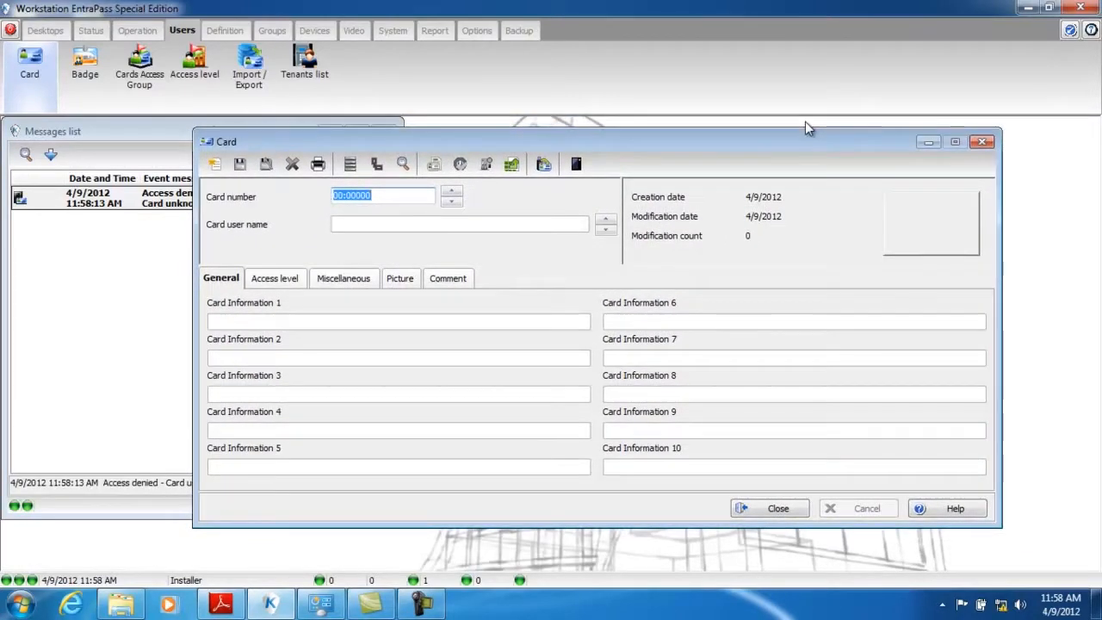
pyautogui.click(982, 141)
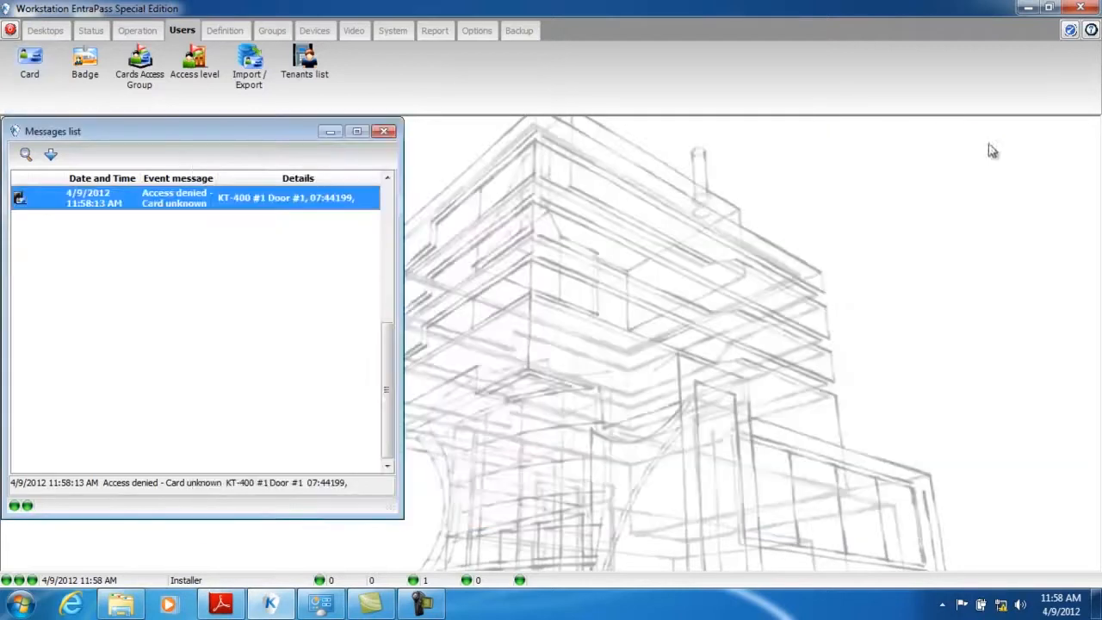
# - Open a new card record from the access-denied event for the unknown card and enter the cardholder's full name
pyautogui.rightClick(171, 204)
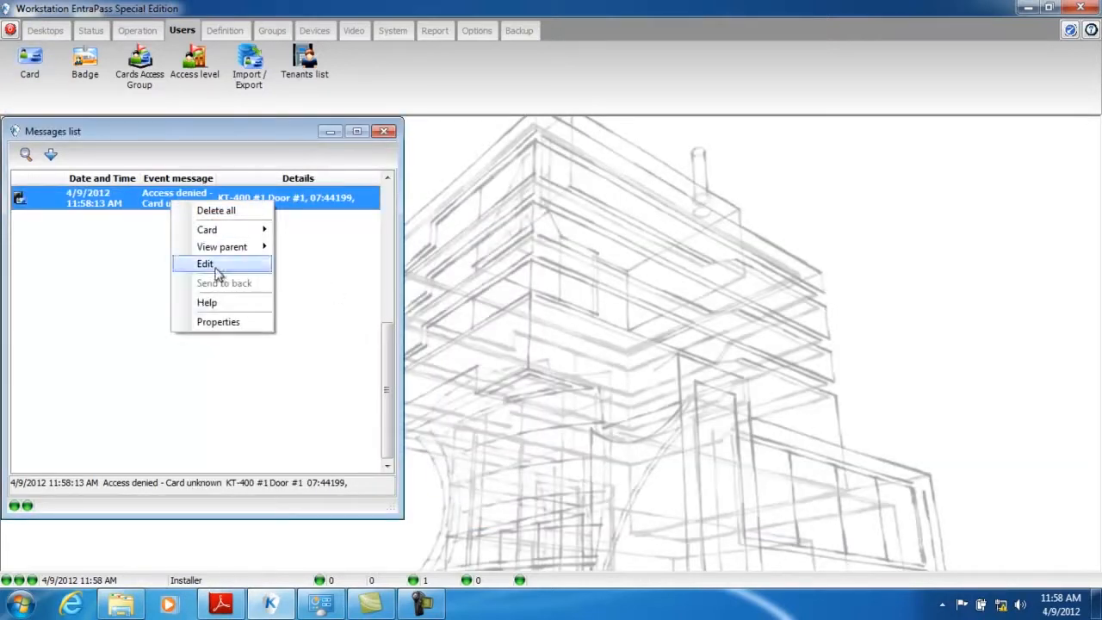
pyautogui.moveTo(213, 265)
pyautogui.click(308, 292)
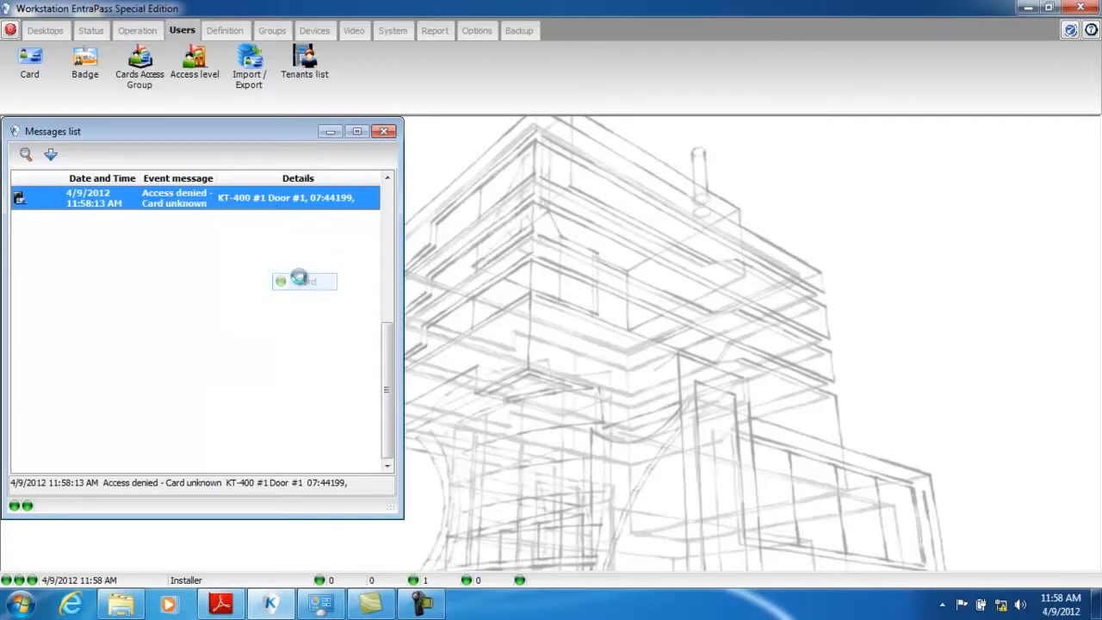
pyautogui.moveTo(355, 129); pyautogui.dragTo(615, 150)
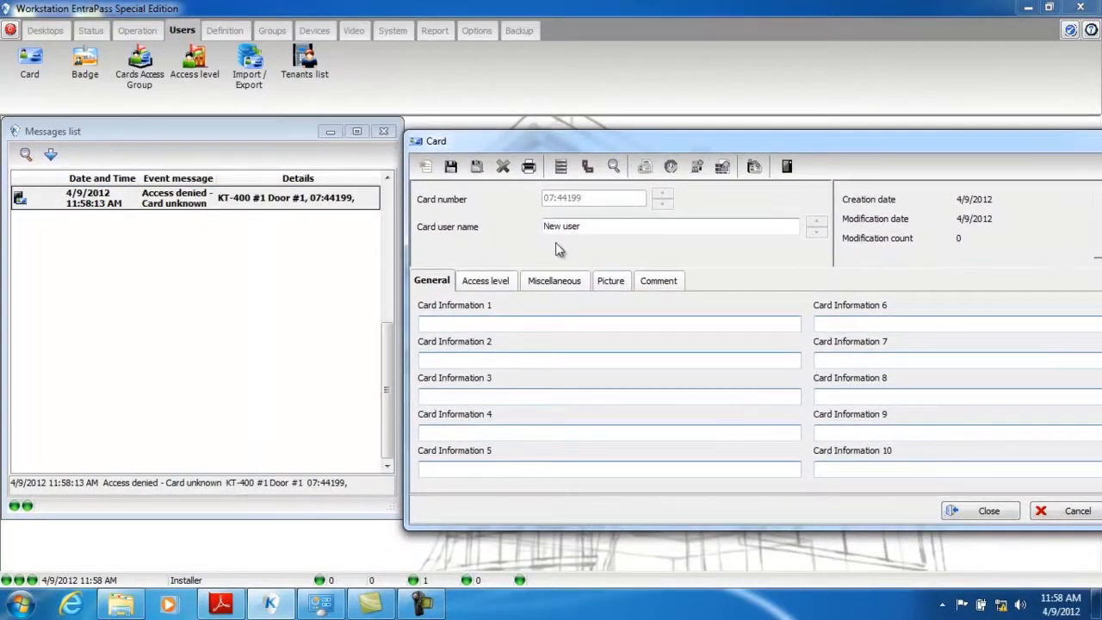
pyautogui.moveTo(588, 225); pyautogui.dragTo(505, 231)
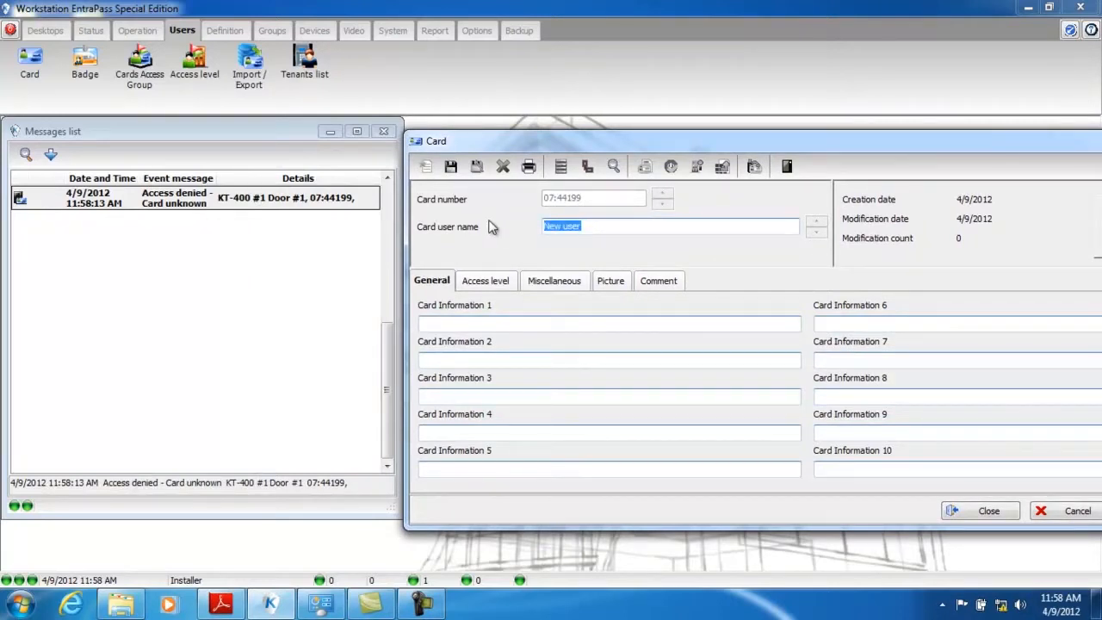
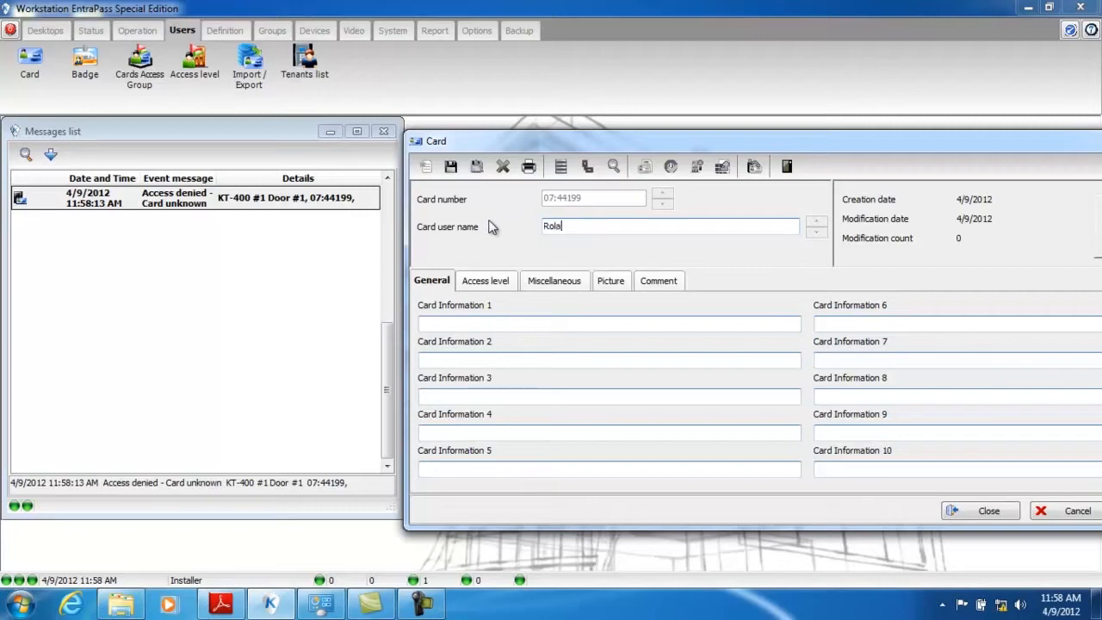
# - Rename the Card Information 1 field to "License plate" and fill in the cardholder's plate number
pyautogui.doubleClick(492, 306)
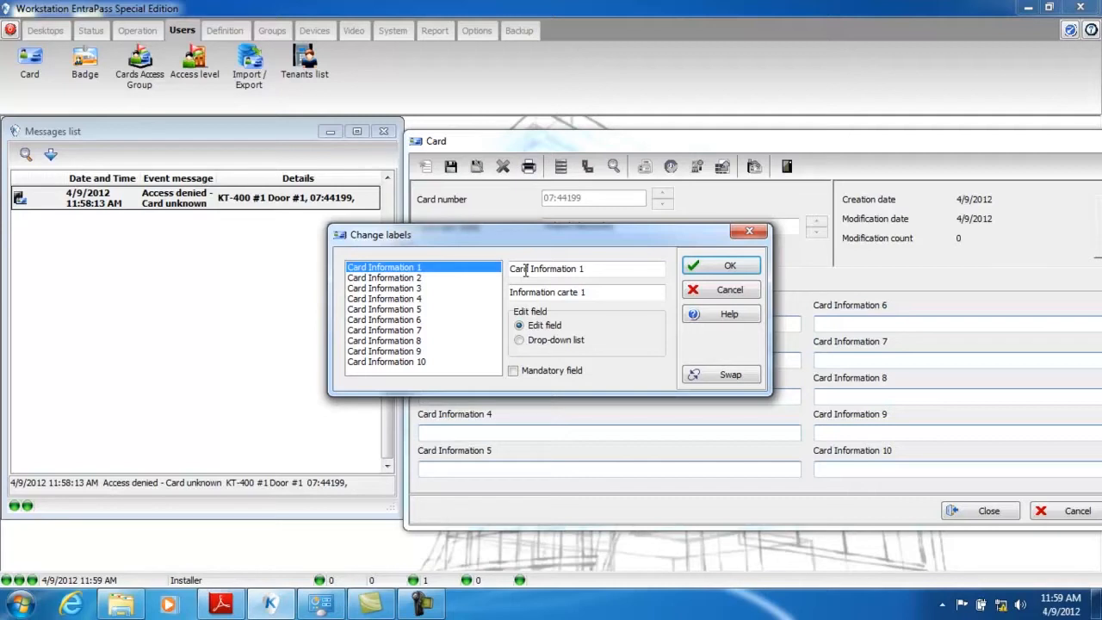
pyautogui.moveTo(598, 270); pyautogui.dragTo(485, 280)
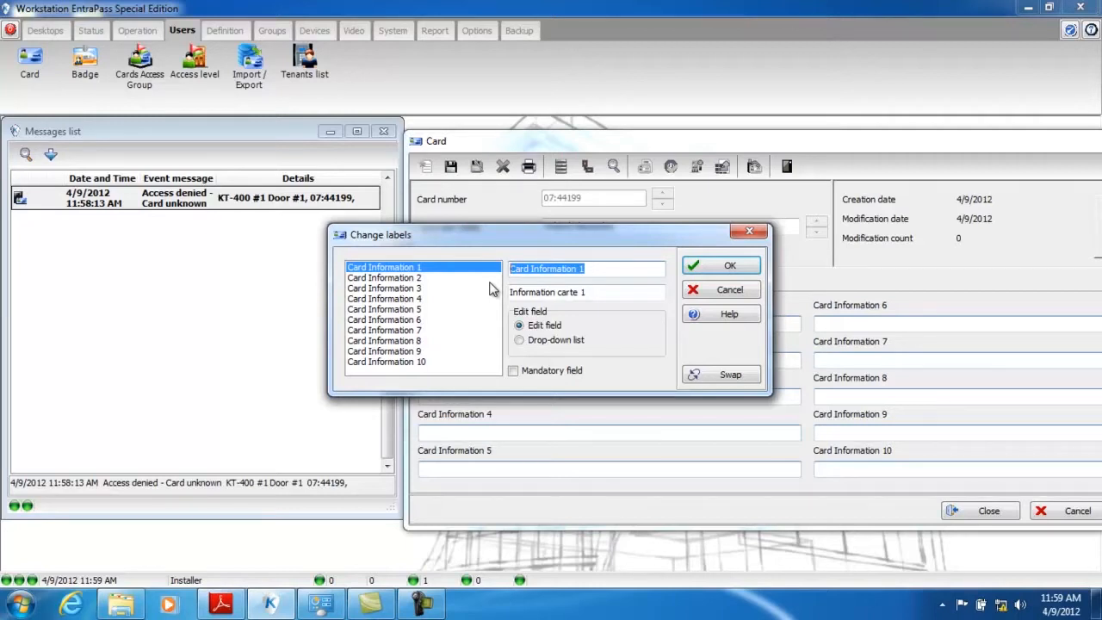
pyautogui.write('License plate')
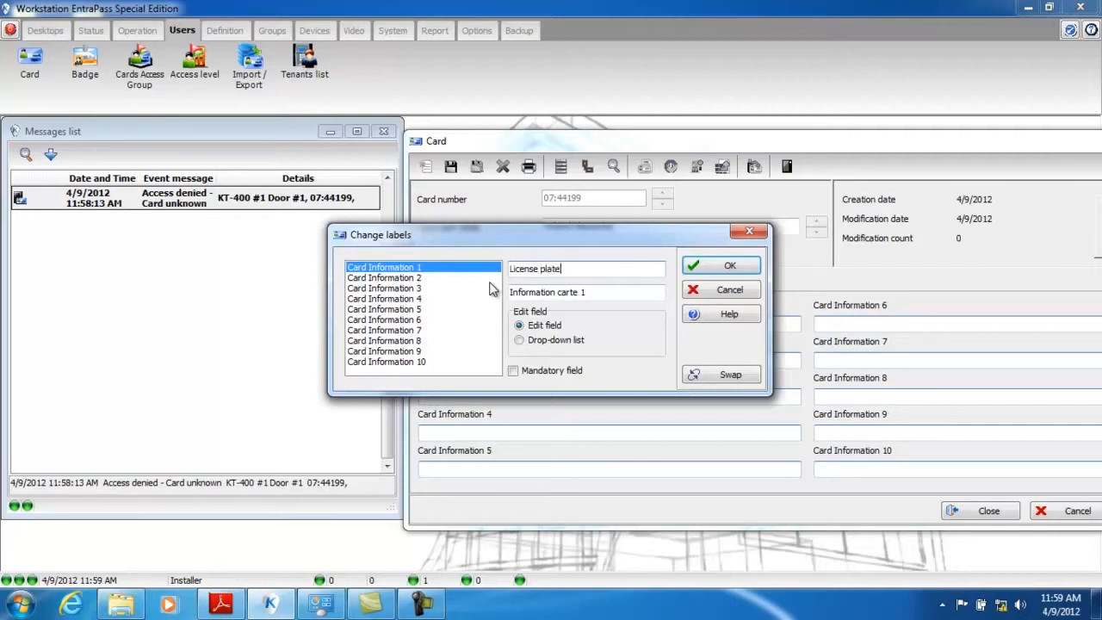
pyautogui.click(730, 266)
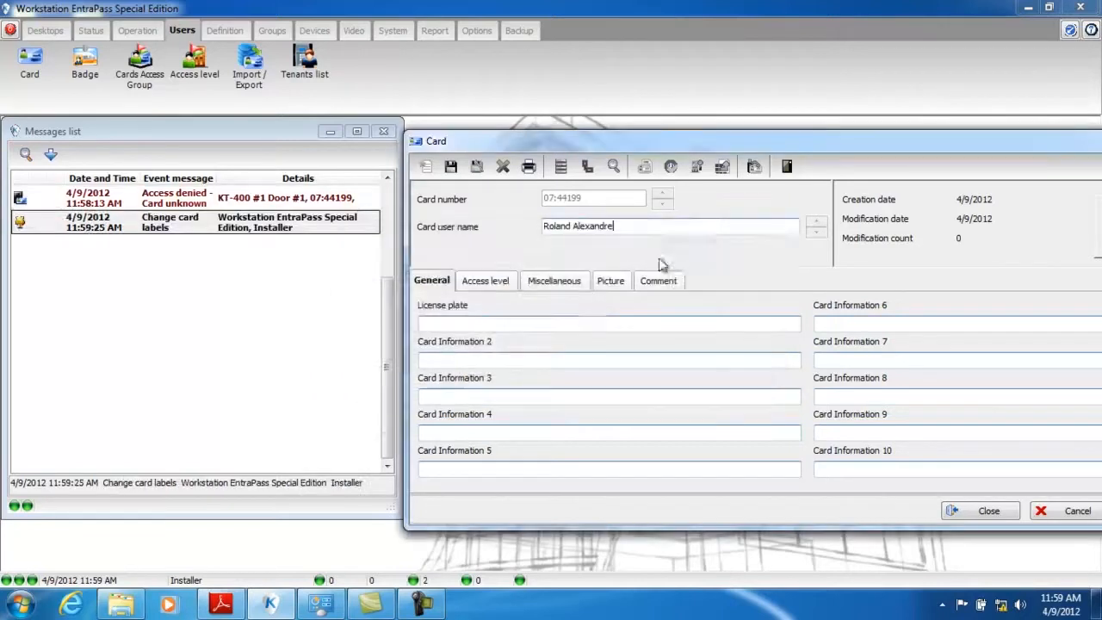
pyautogui.click(437, 323)
pyautogui.write('ADR 756')
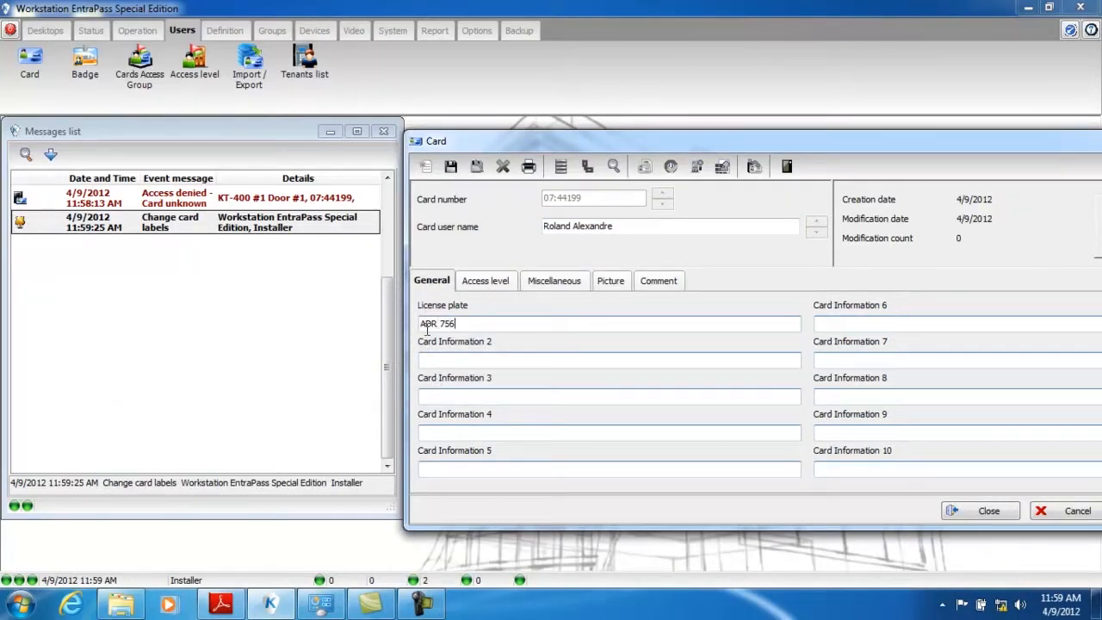
# - Set the card's access level for the KT-400 site to "KT-400 - Always valid, all doors"
pyautogui.click(492, 284)
pyautogui.moveTo(883, 148); pyautogui.dragTo(763, 169)
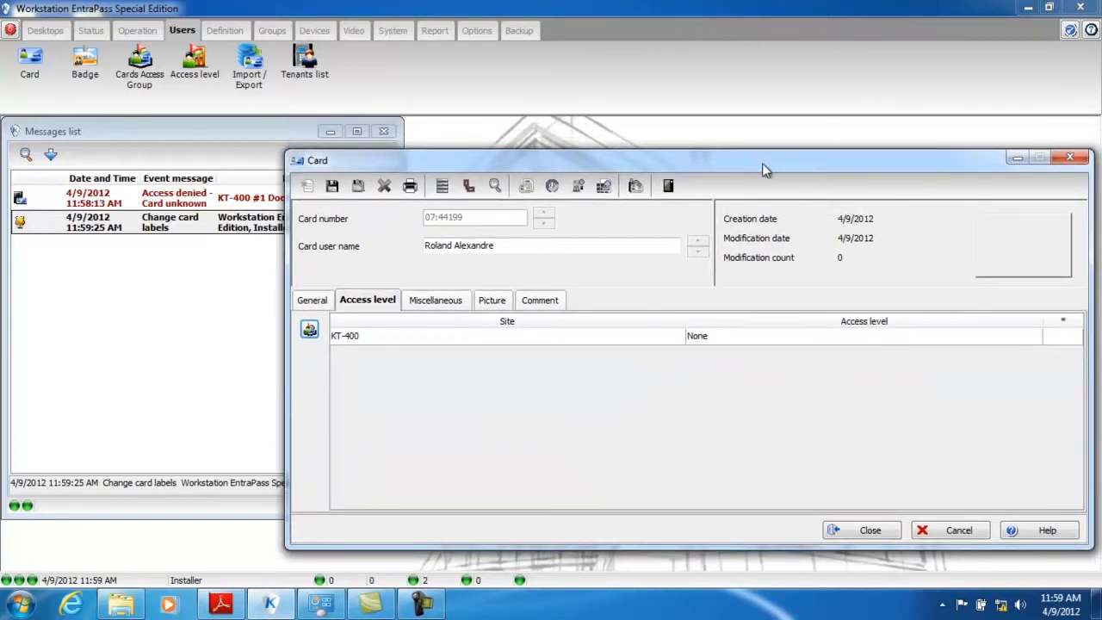
pyautogui.click(728, 343)
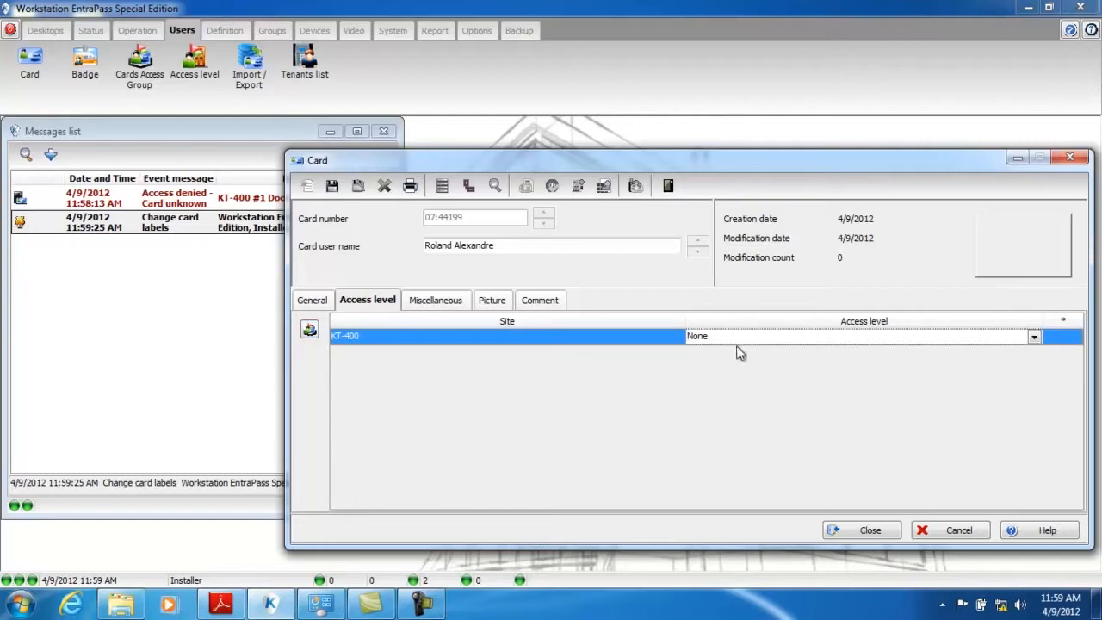
pyautogui.click(738, 341)
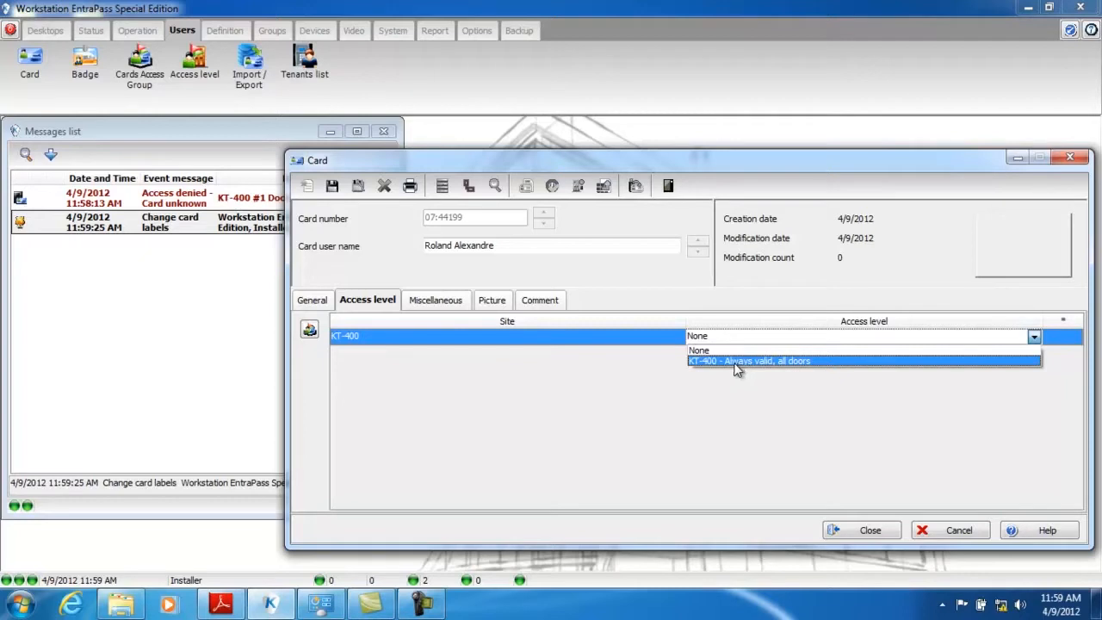
pyautogui.click(739, 362)
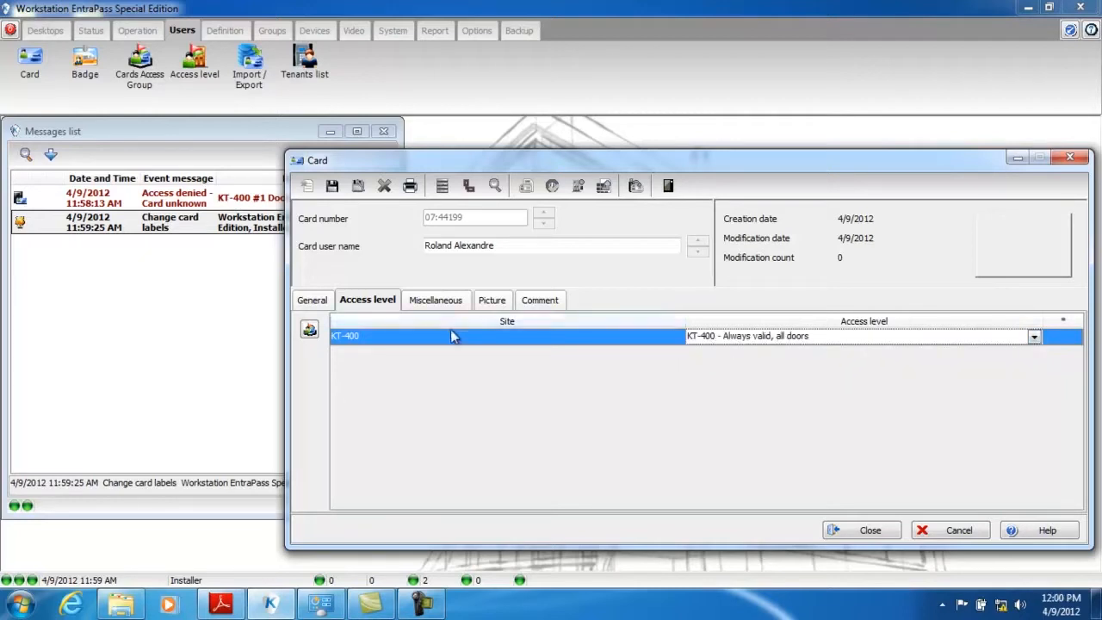
# - Enable an end date for the card's validity and review the available card states without changing the state
pyautogui.click(436, 302)
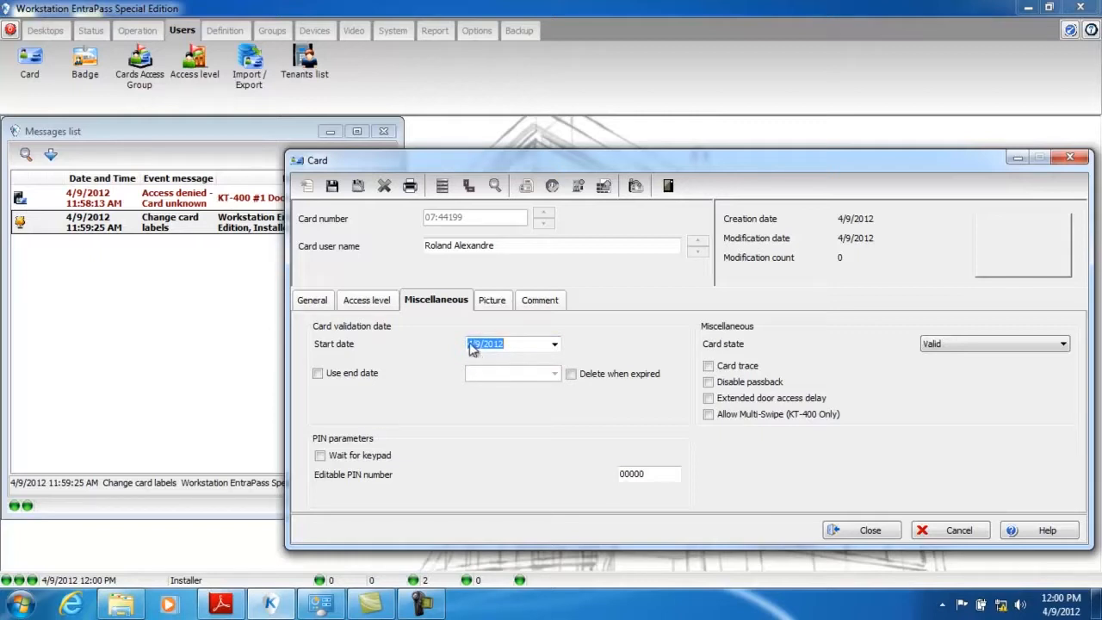
pyautogui.click(318, 373)
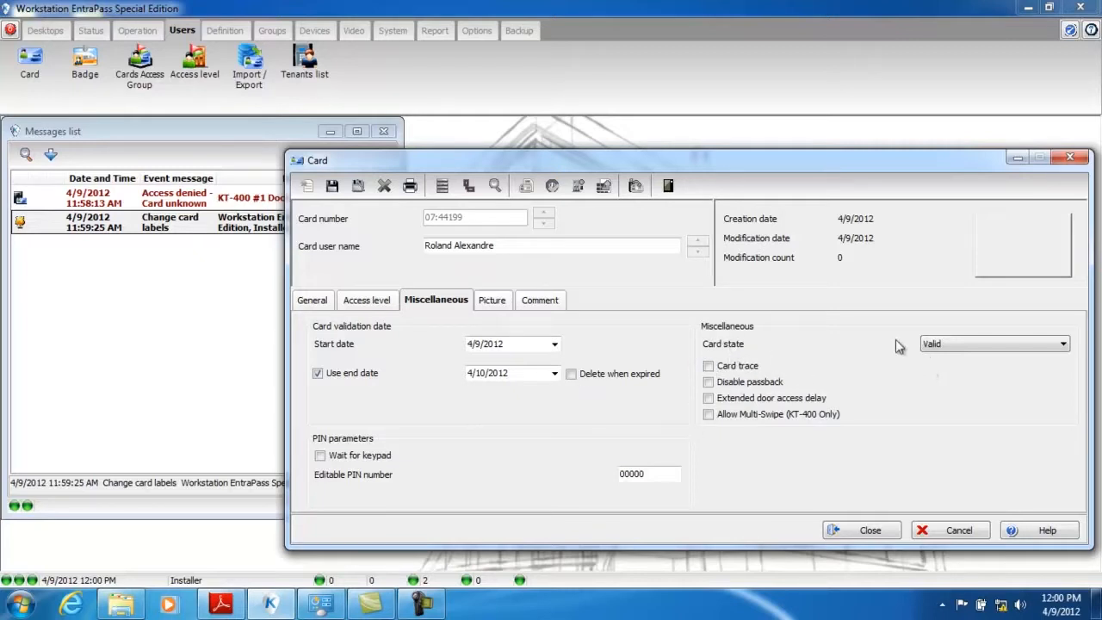
pyautogui.click(1064, 345)
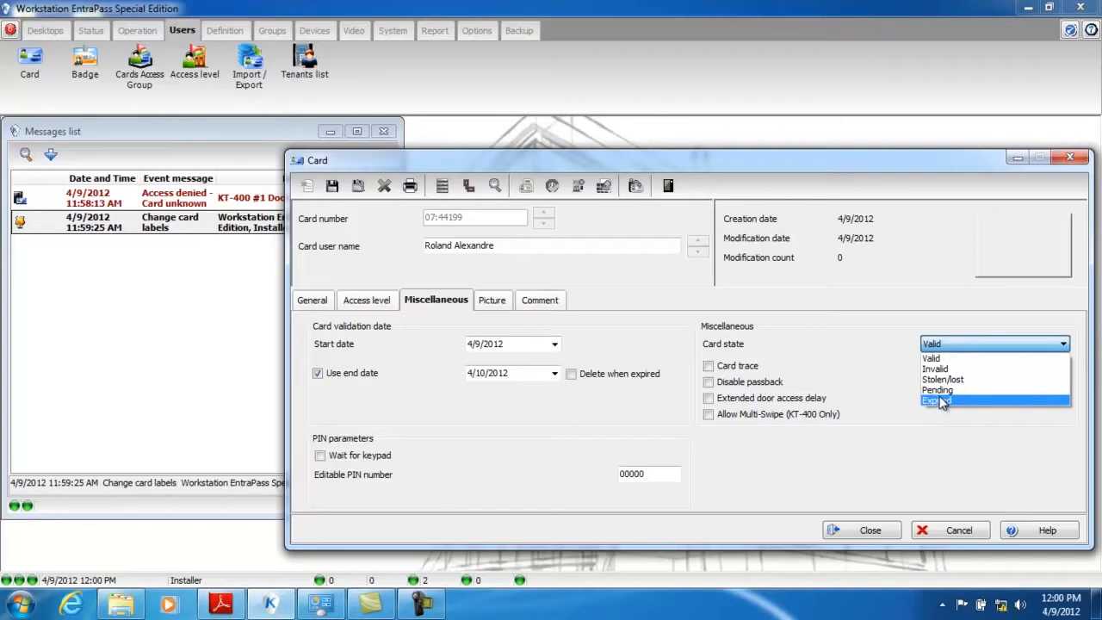
pyautogui.click(1039, 319)
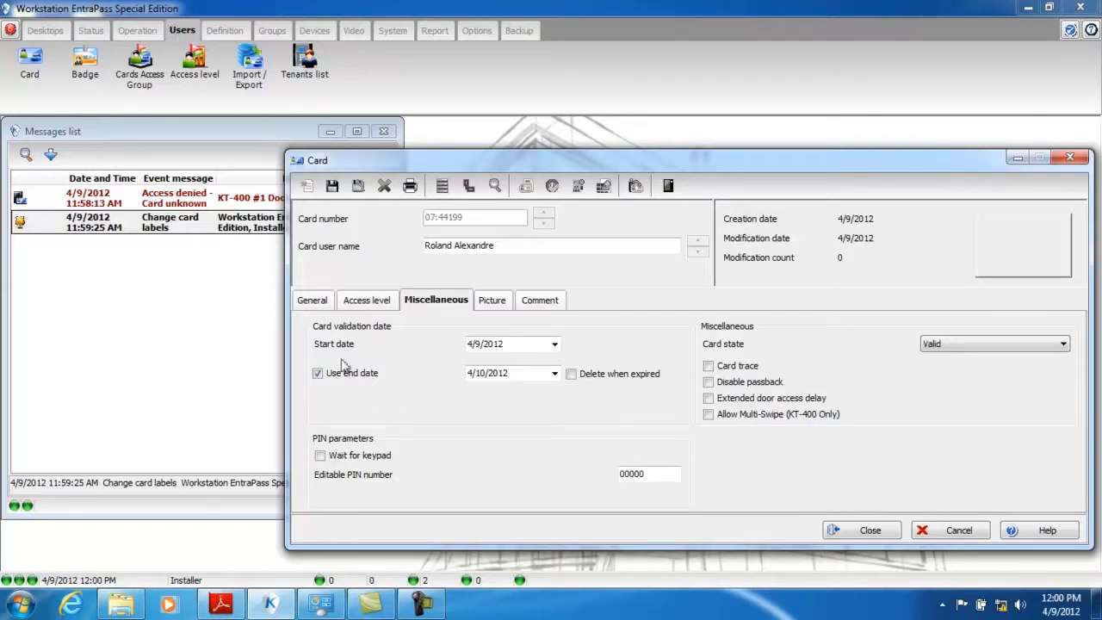
# - Load the test PNG image from the Desktop as the cardholder's picture and save the card
pyautogui.click(502, 307)
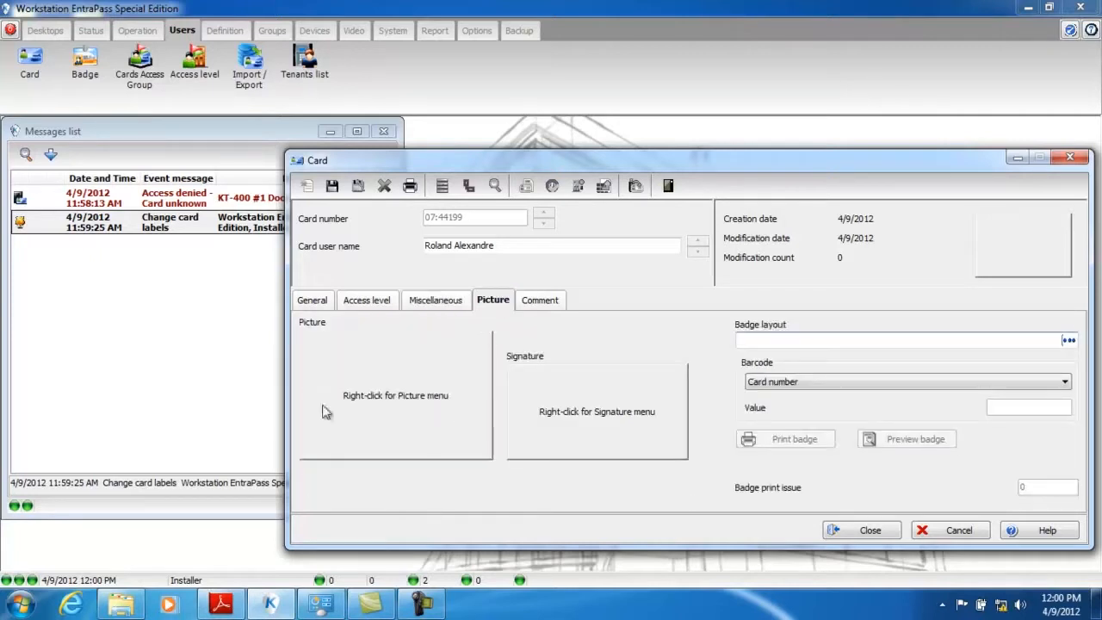
pyautogui.rightClick(372, 386)
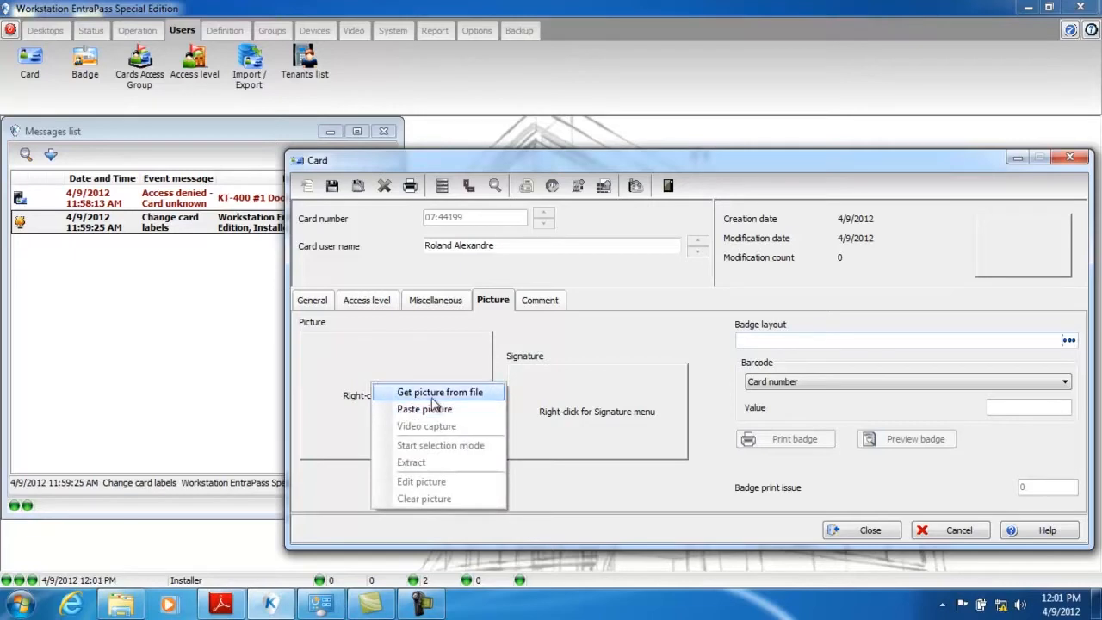
pyautogui.click(433, 394)
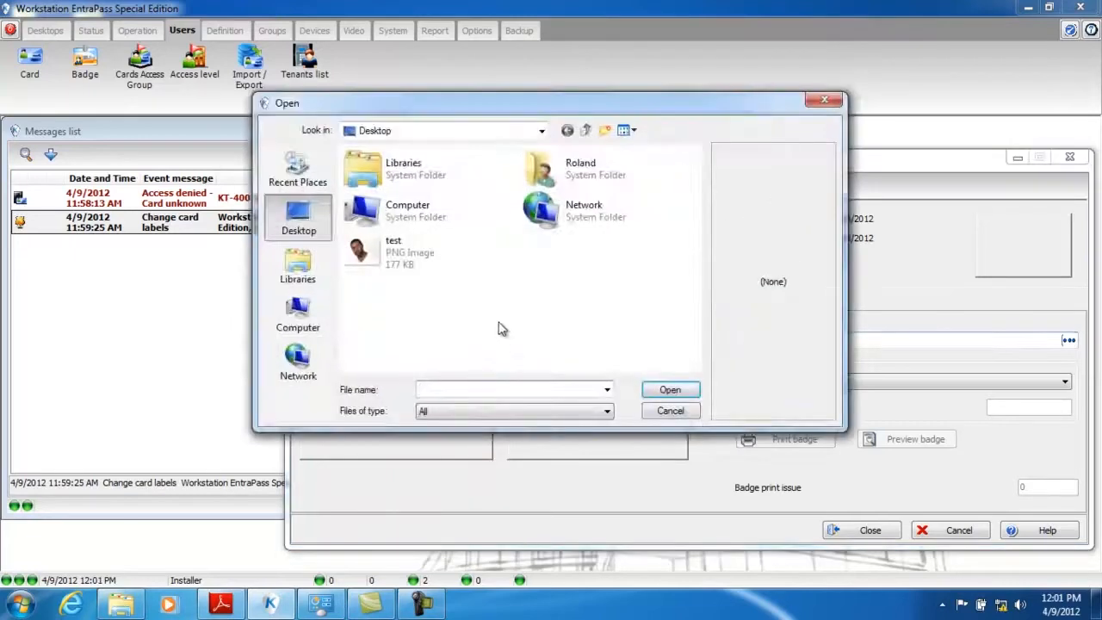
pyautogui.doubleClick(408, 263)
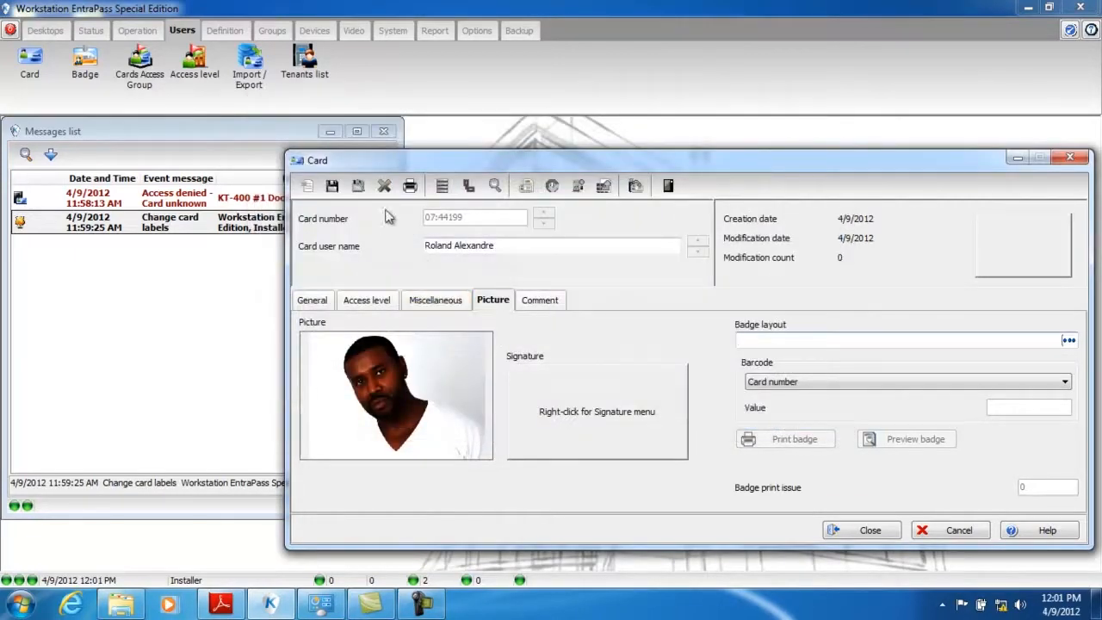
pyautogui.click(331, 187)
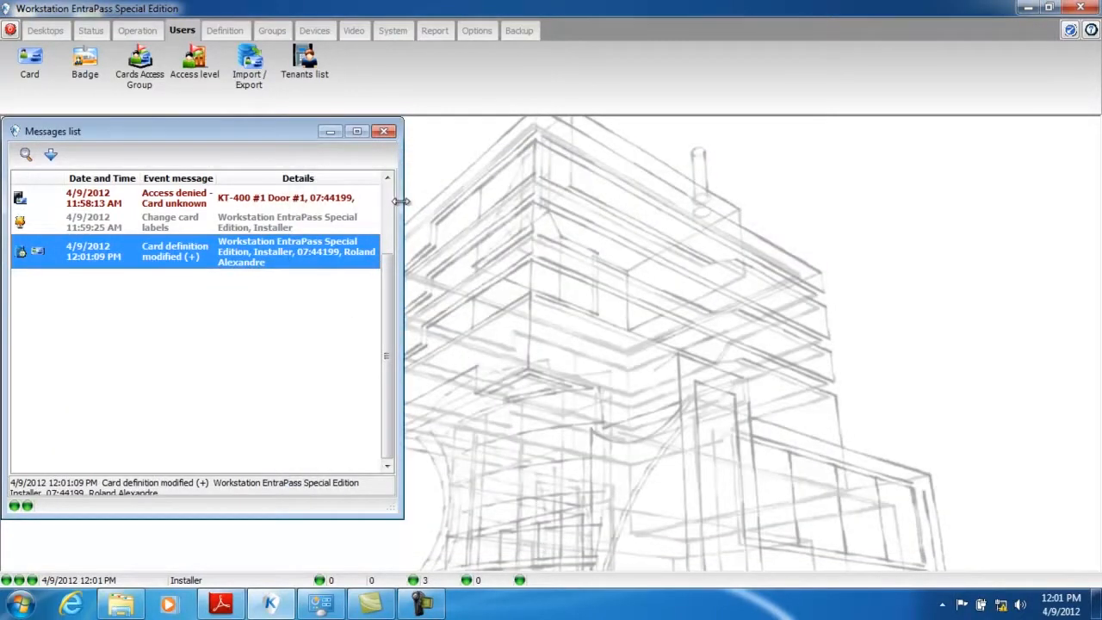
# - Add the picture window for the Messages list to Desktop #1 and enlarge both message windows to show their contents
pyautogui.moveTo(402, 201); pyautogui.dragTo(1095, 242)
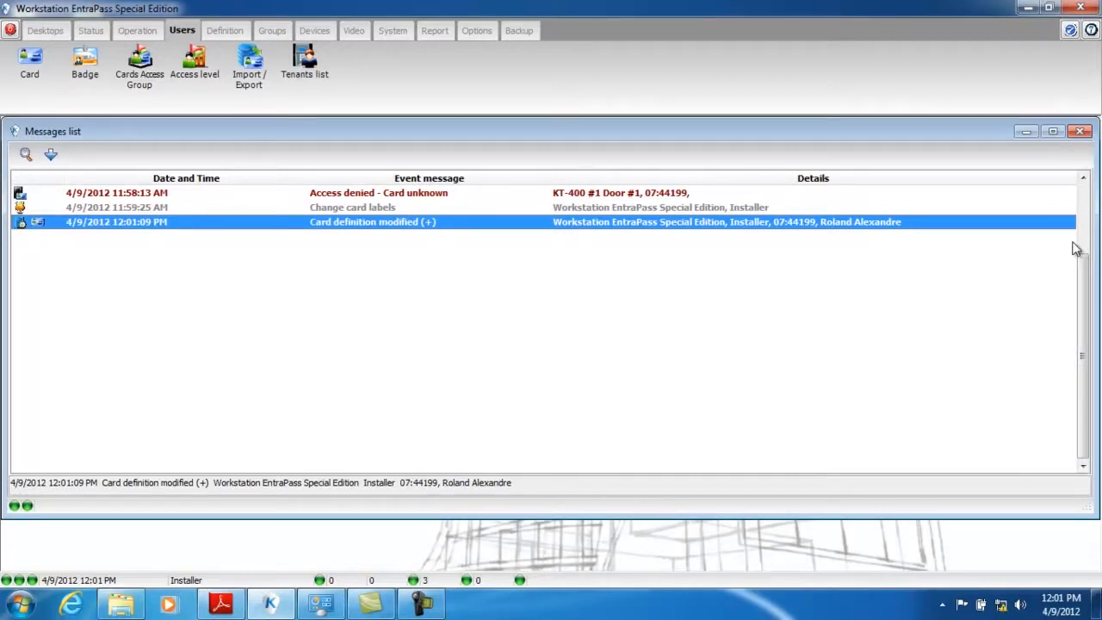
pyautogui.click(45, 31)
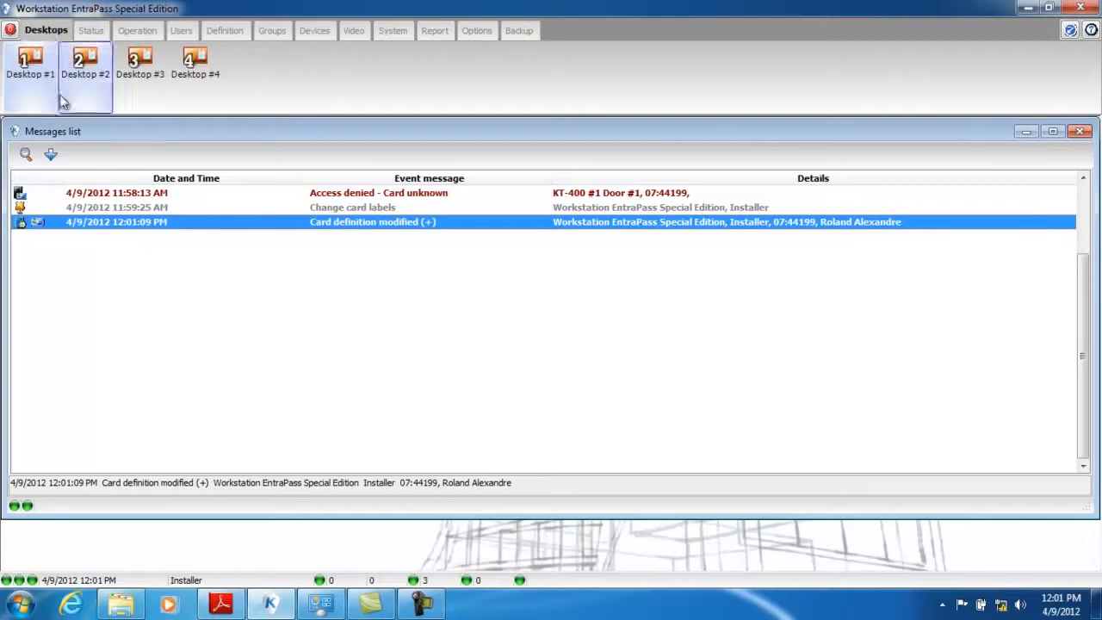
pyautogui.rightClick(28, 72)
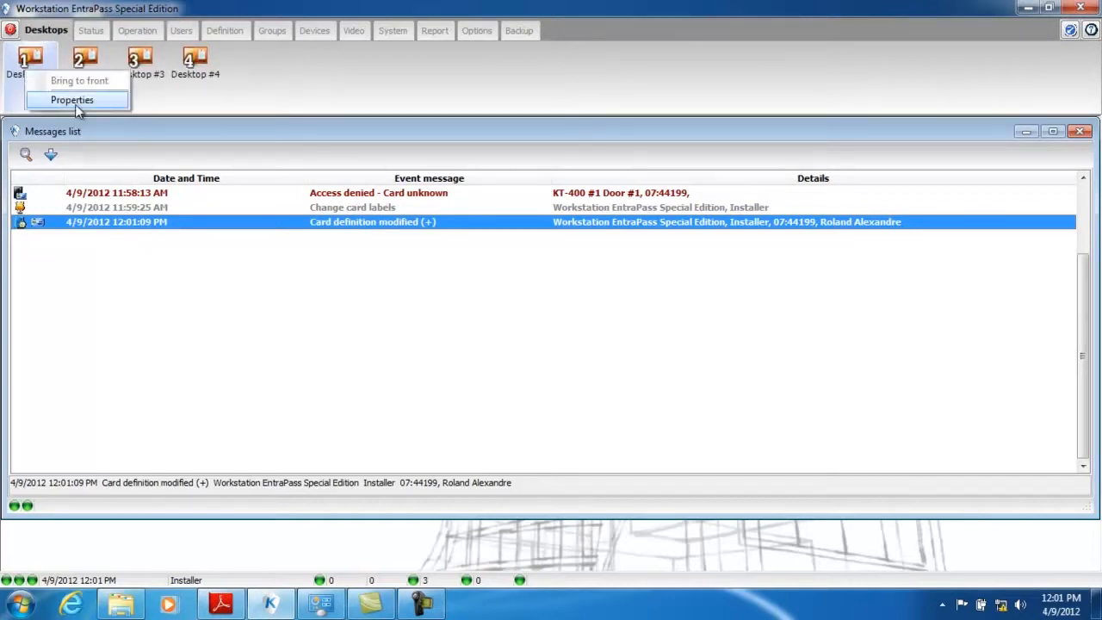
pyautogui.click(74, 102)
pyautogui.click(397, 239)
pyautogui.click(676, 145)
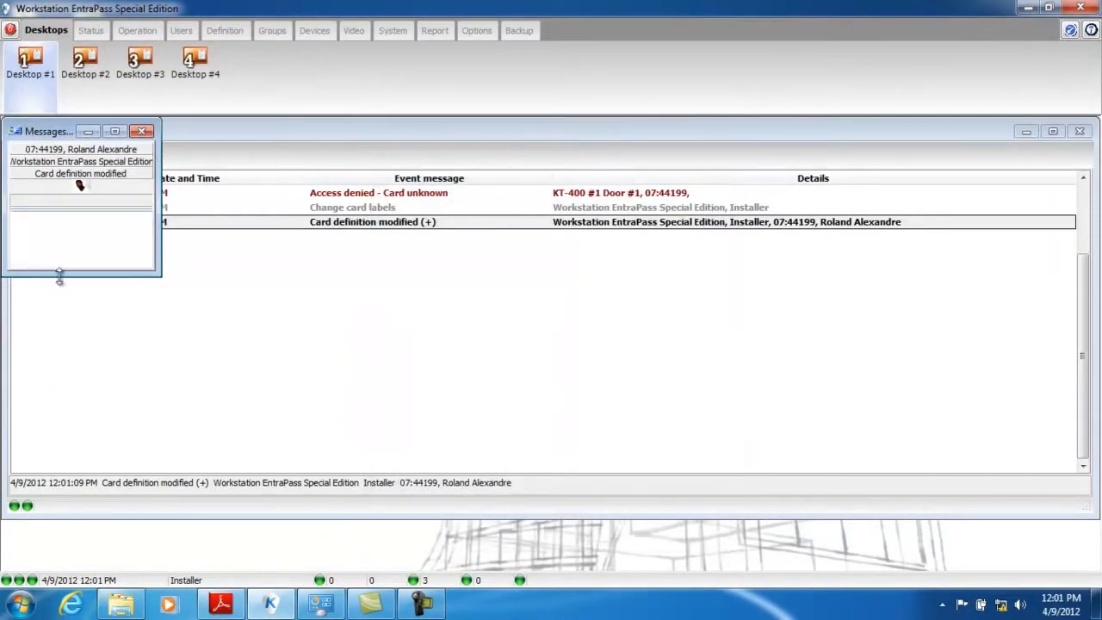
pyautogui.moveTo(59, 278); pyautogui.dragTo(83, 403)
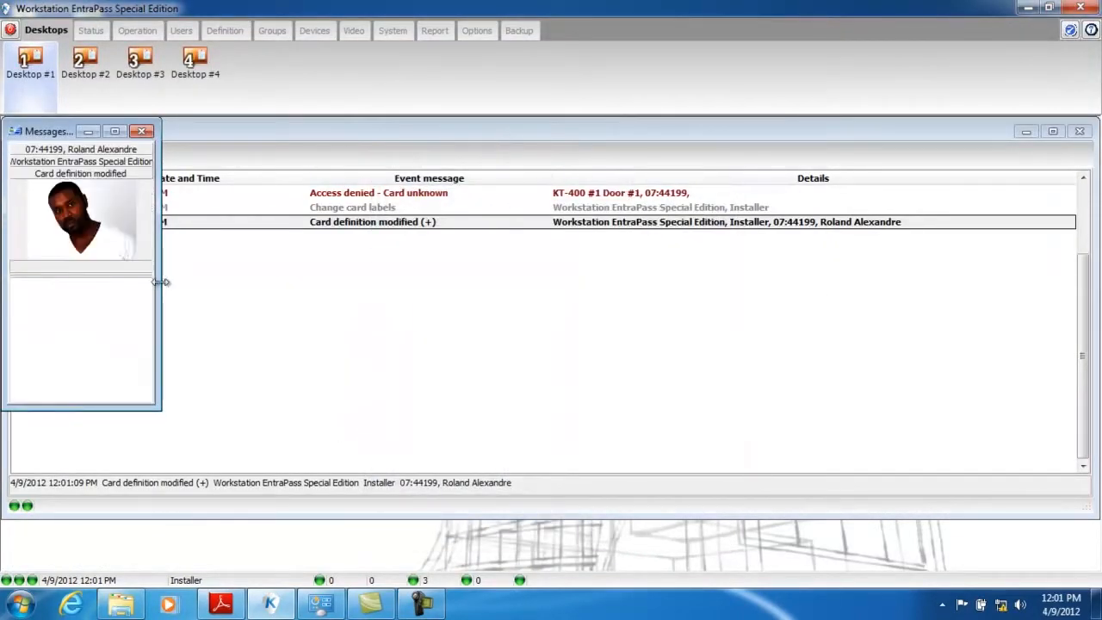
pyautogui.moveTo(161, 282); pyautogui.dragTo(180, 284)
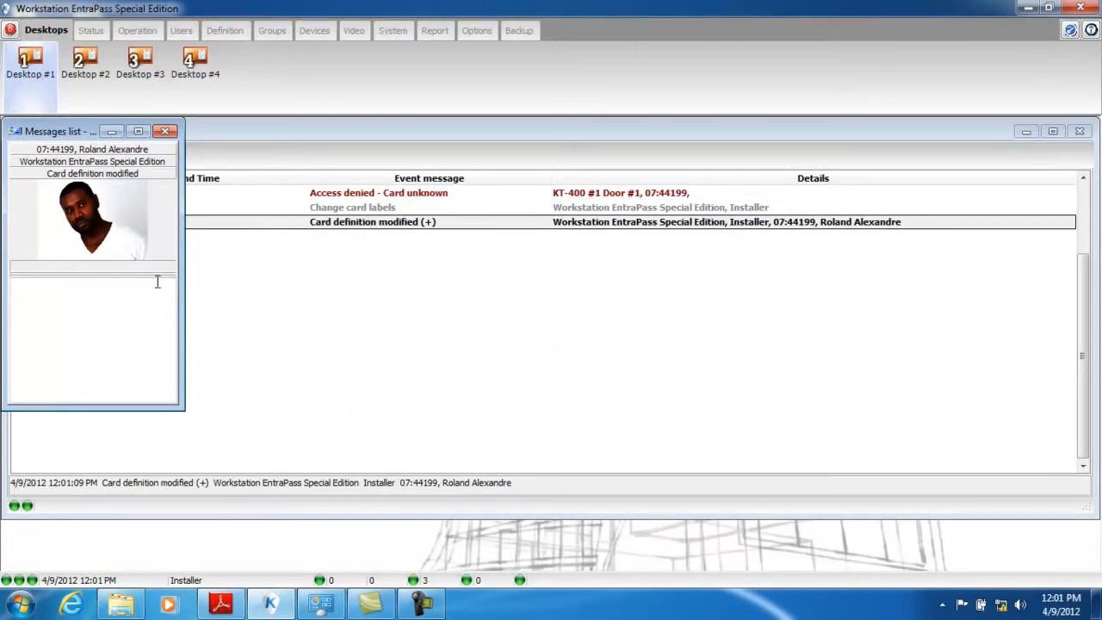